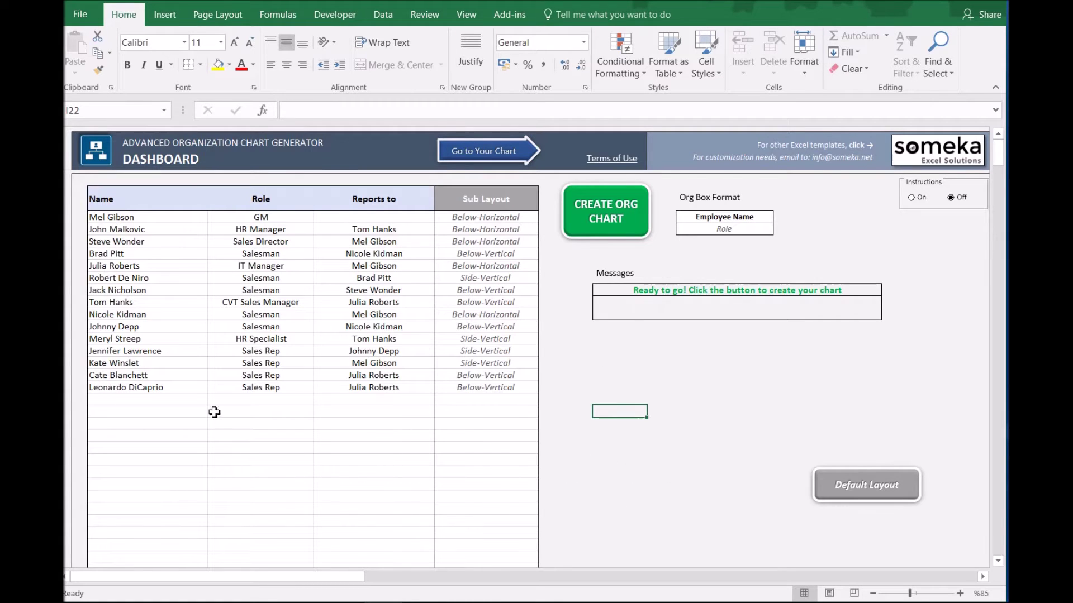
Show and hide the on-sheet instructions, then return to the dashboard sheet.
click(168, 204)
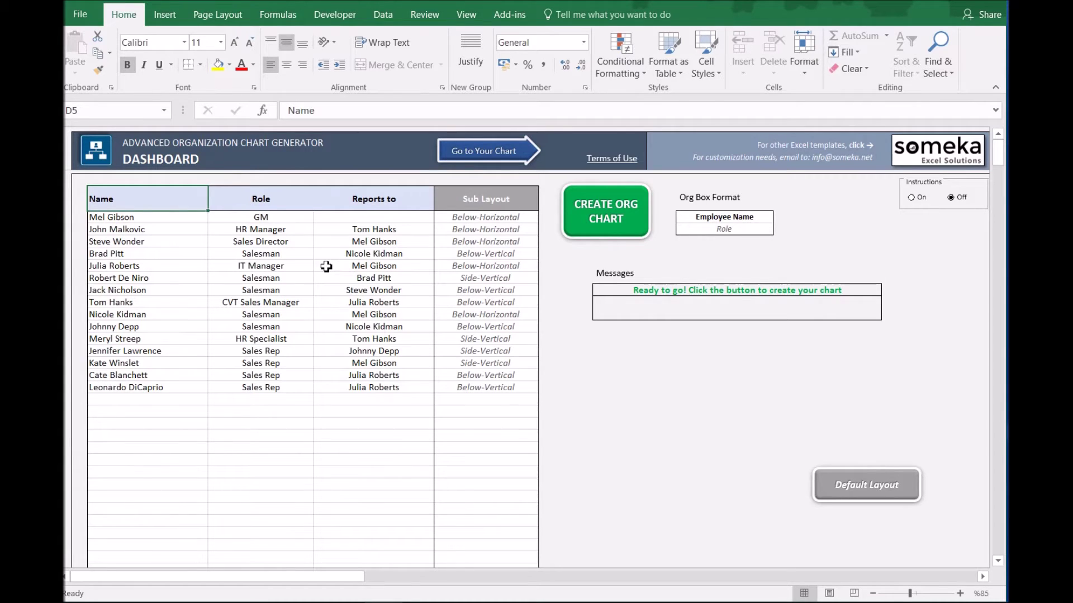
click(914, 198)
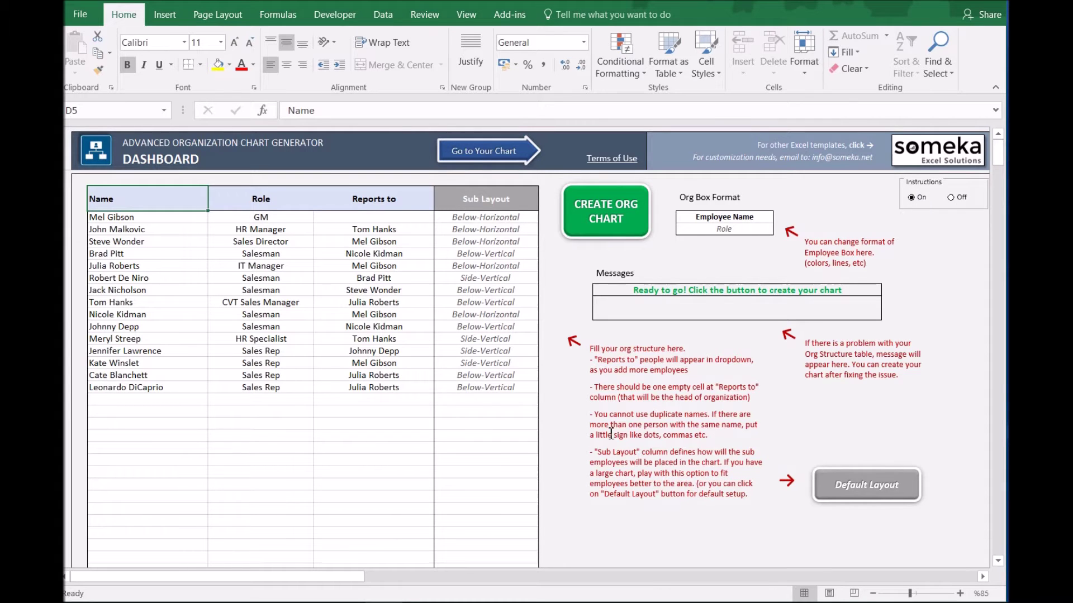
click(951, 198)
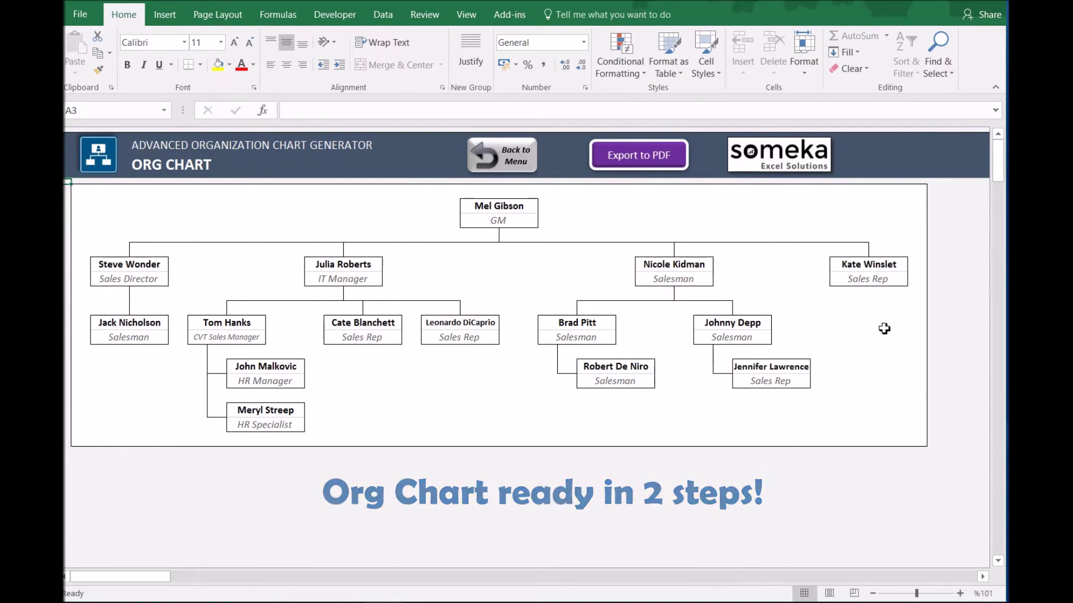
click(847, 310)
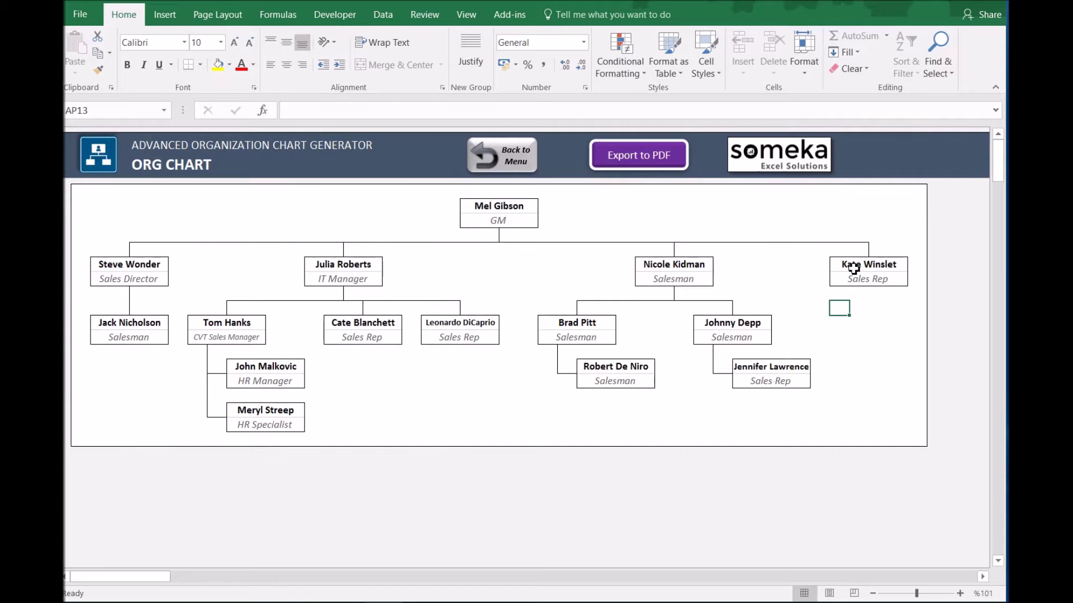
click(503, 156)
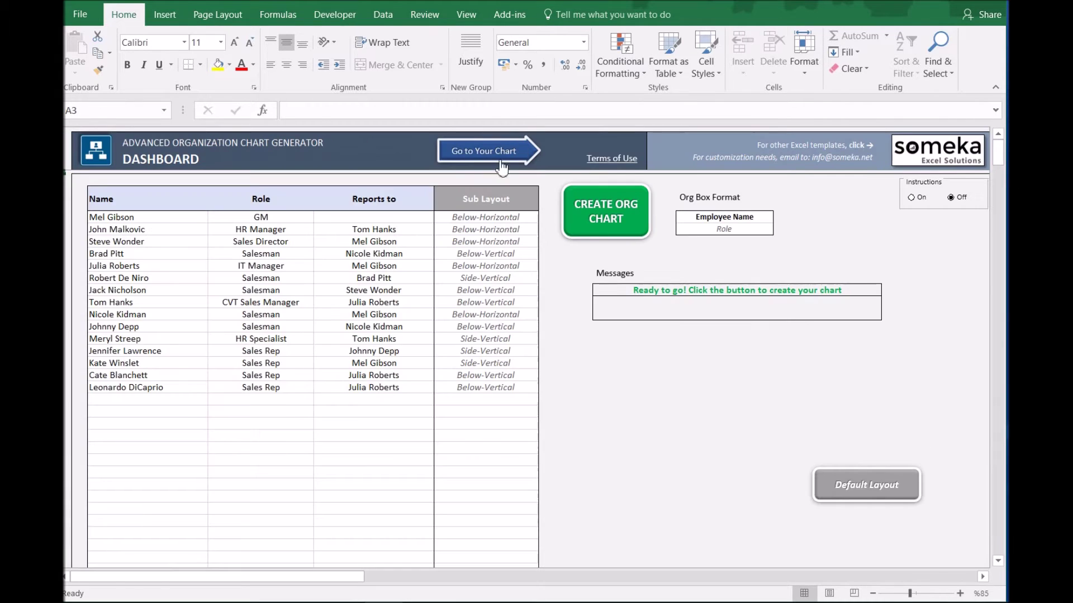
Add Al Pacino as a Specialist in row 21, reporting to Kate Winslet.
click(183, 404)
text(Al Pacino)
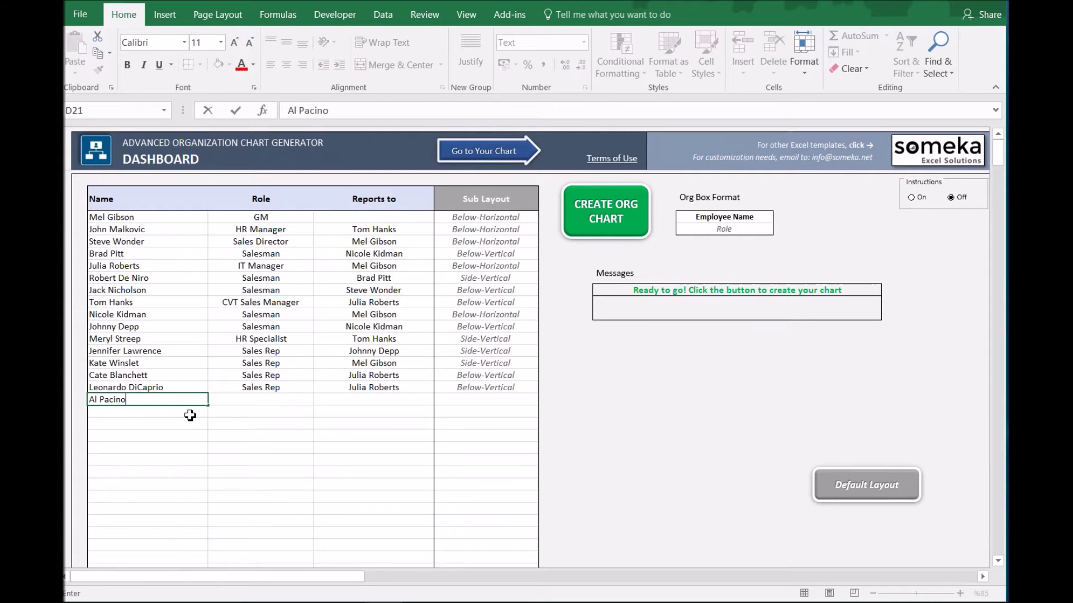
key(Tab)
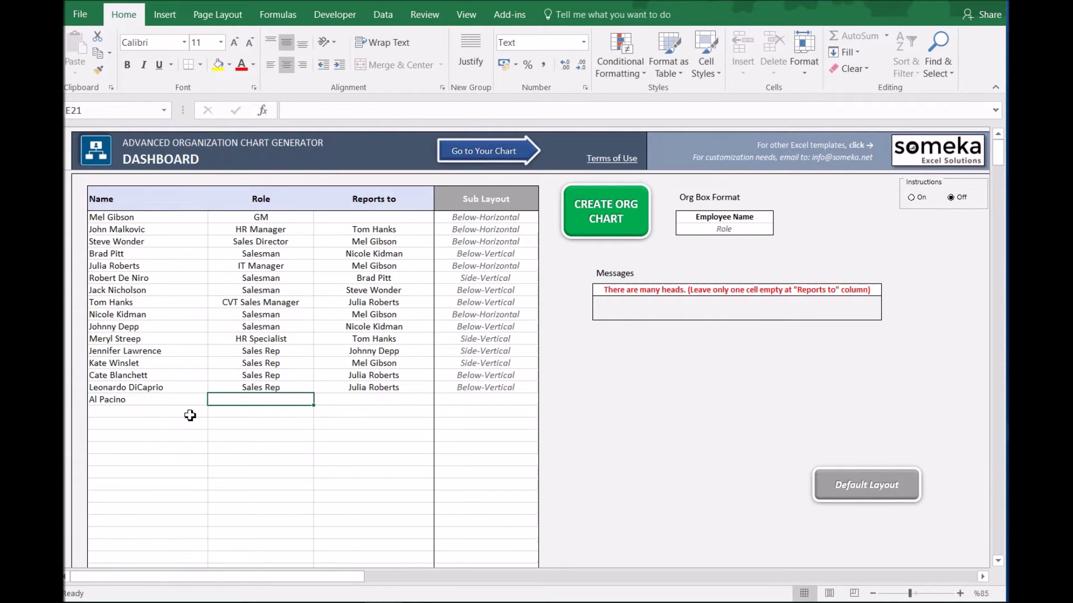
text(Specialist)
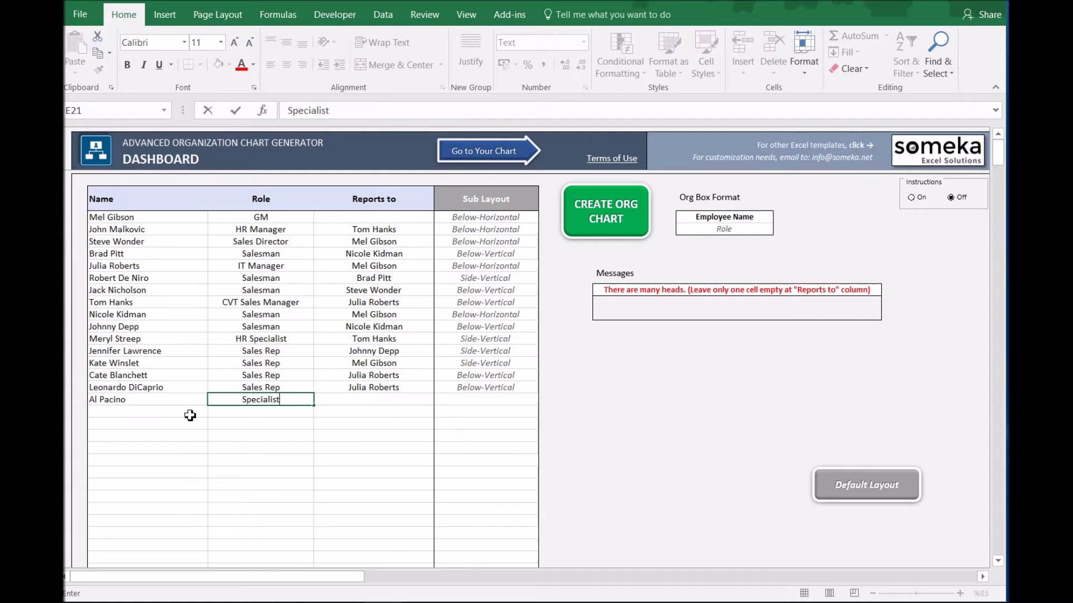
key(Return)
click(422, 401)
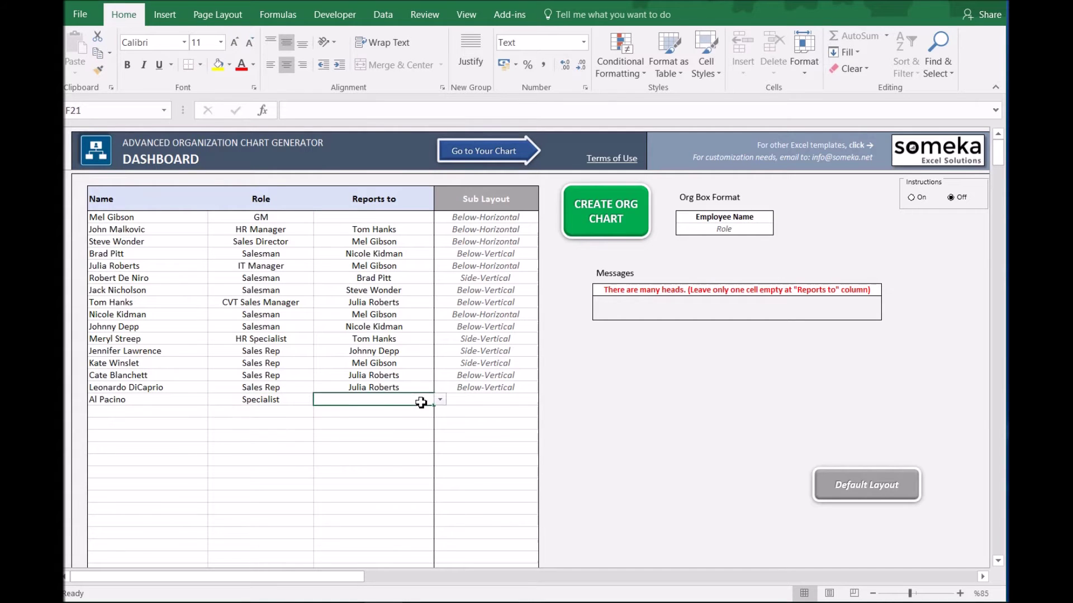
click(438, 401)
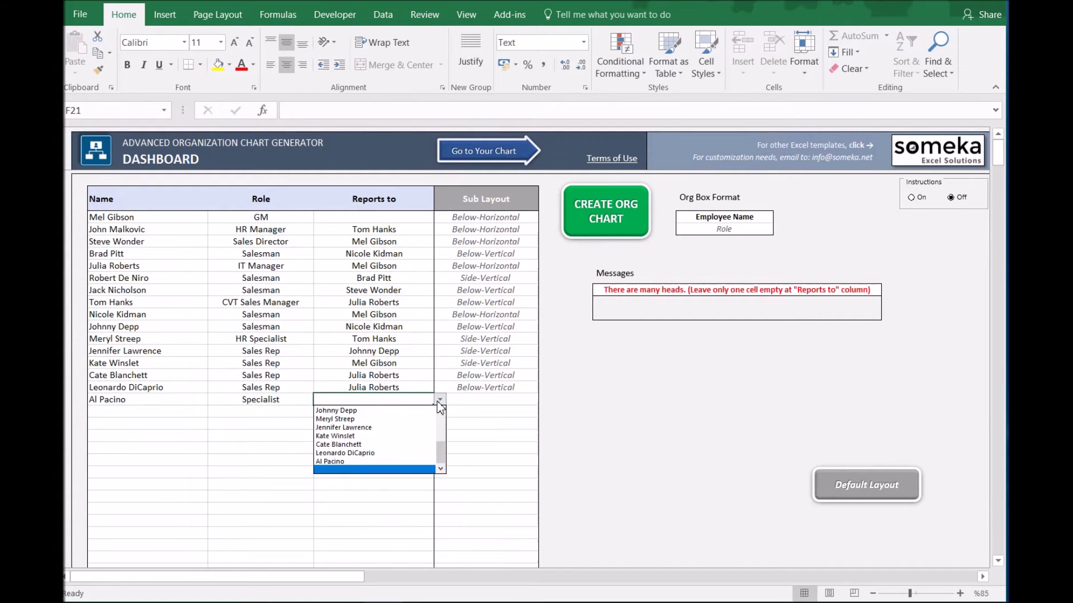
click(362, 437)
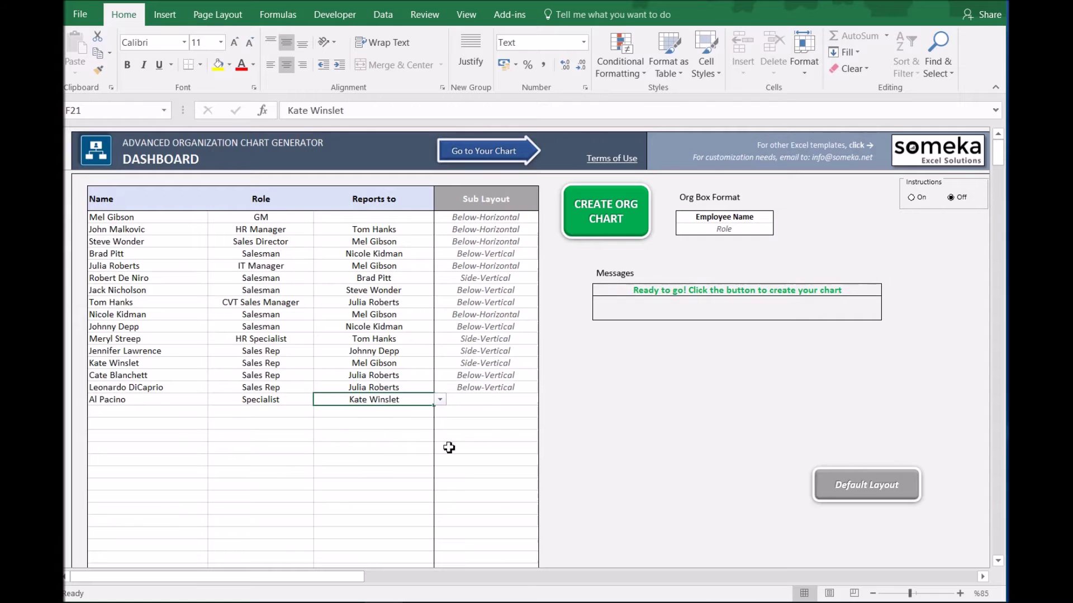
Set Al Pacino's sub layout to Below-Vertical and regenerate the org chart.
click(498, 401)
click(544, 402)
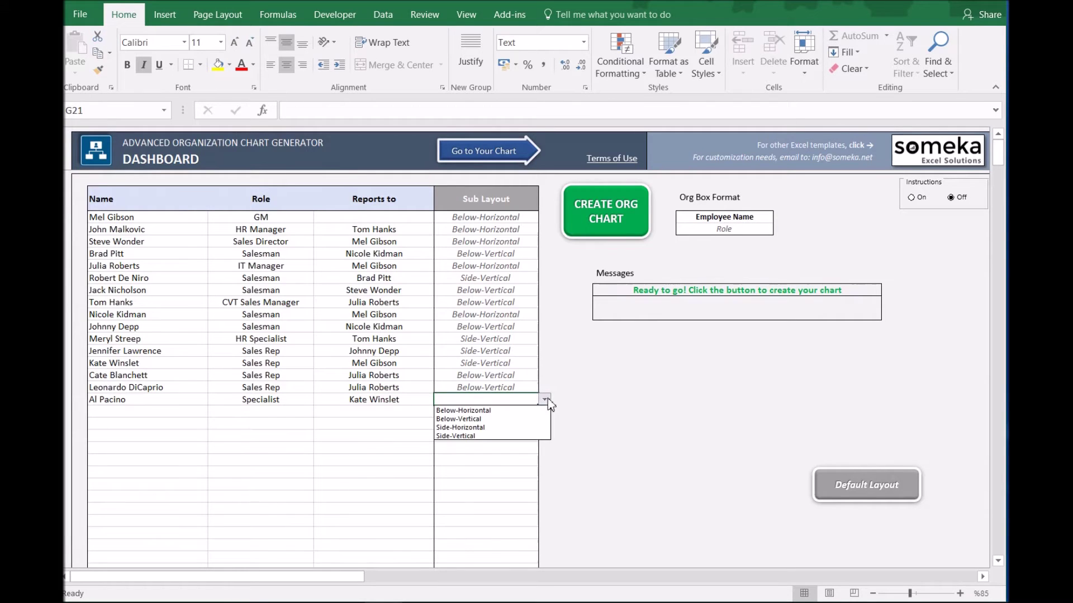
click(470, 416)
click(618, 399)
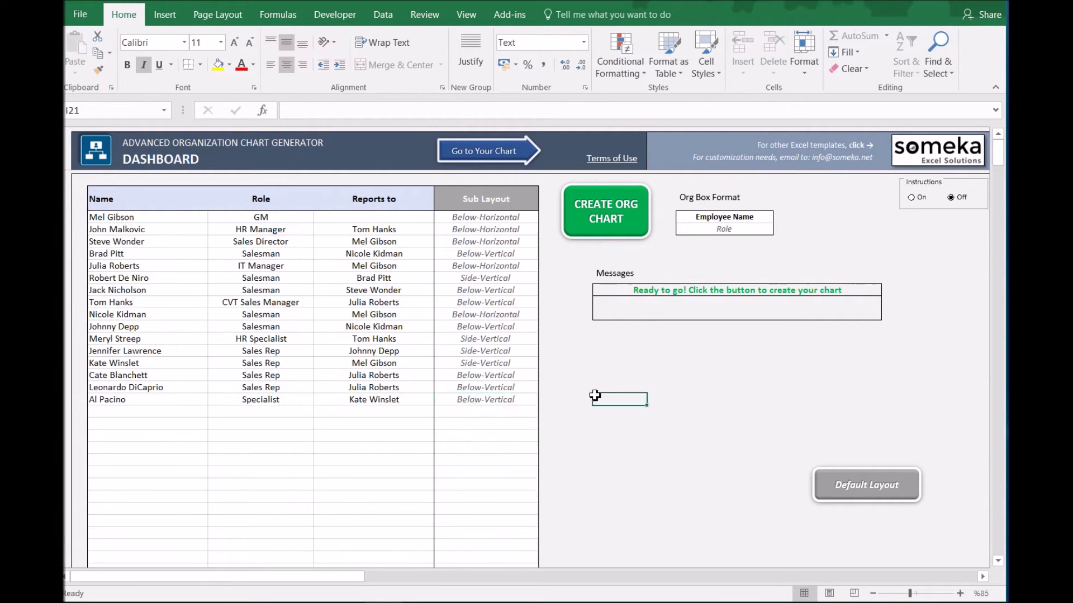
click(606, 211)
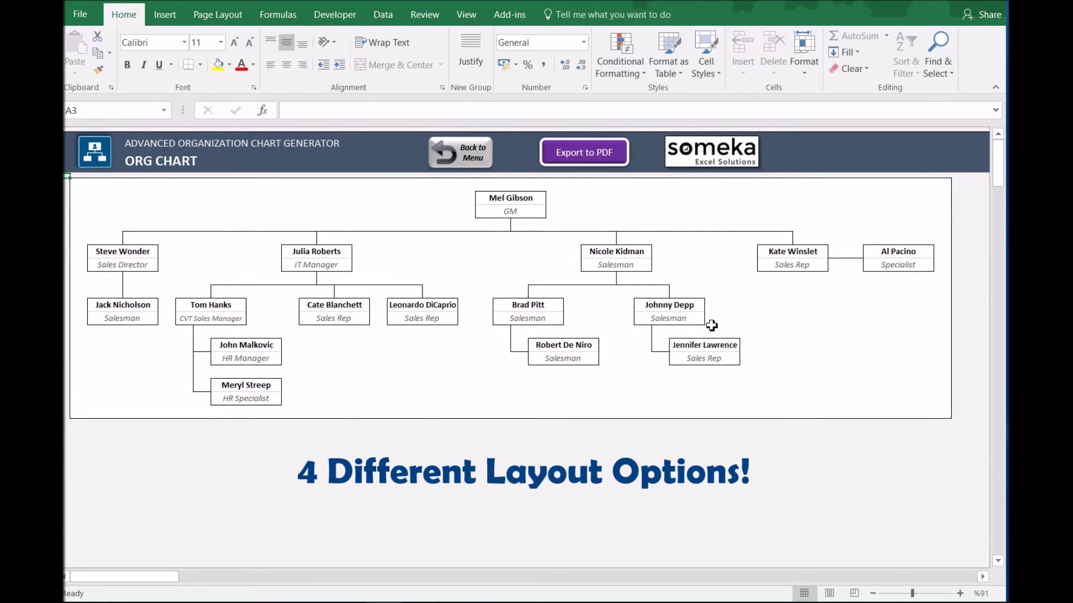
Leave the generated ORG CHART sheet with Al Pacino and return to the dashboard.
click(495, 159)
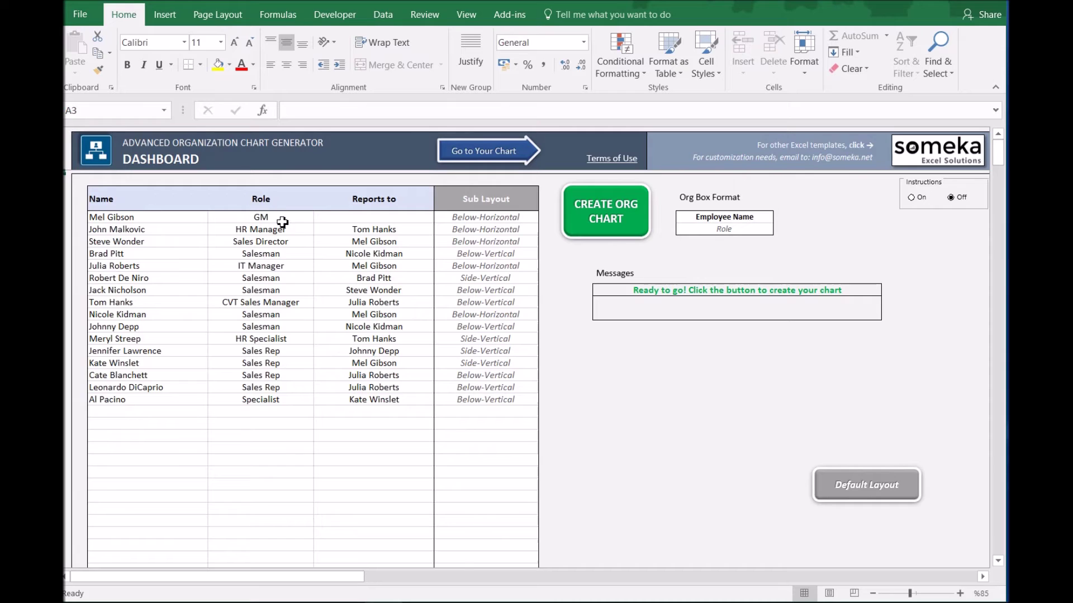
Change Mel Gibson's sub layout in G6 to Side-Vertical and rebuild the org chart.
click(485, 218)
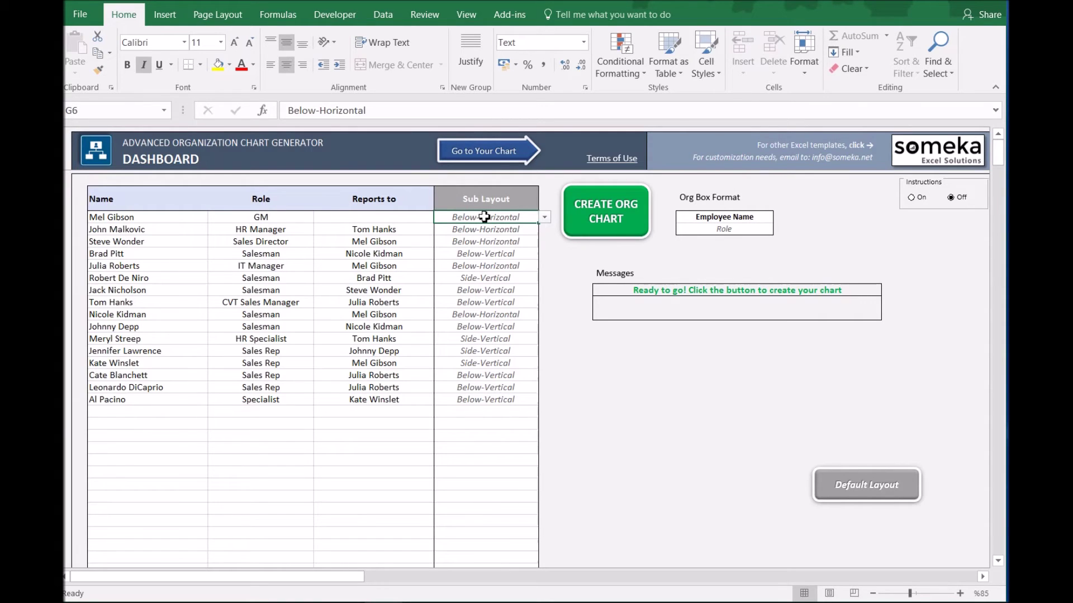
click(545, 219)
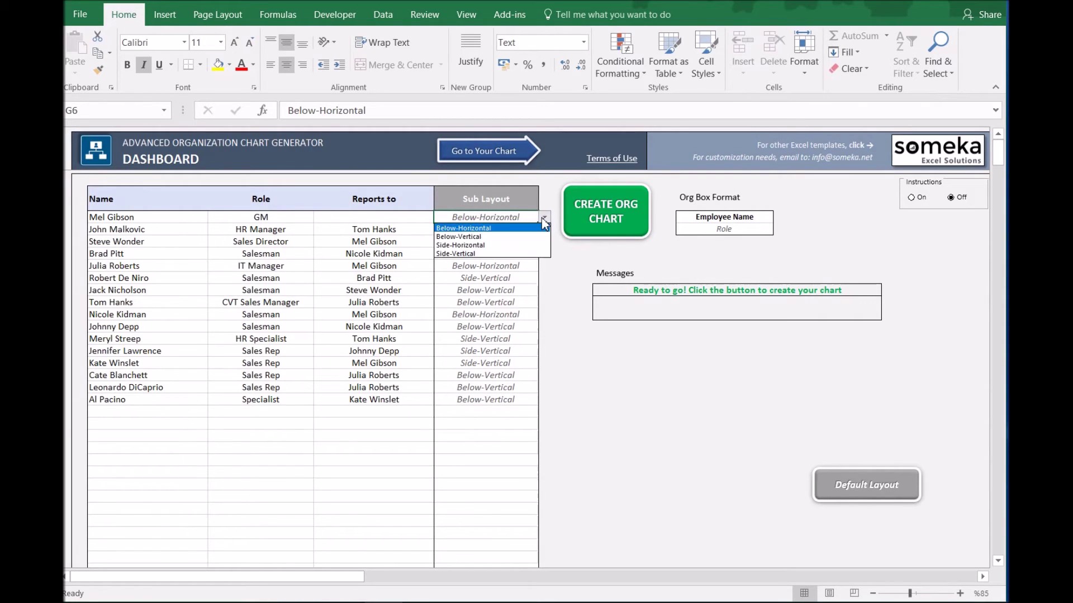
click(489, 254)
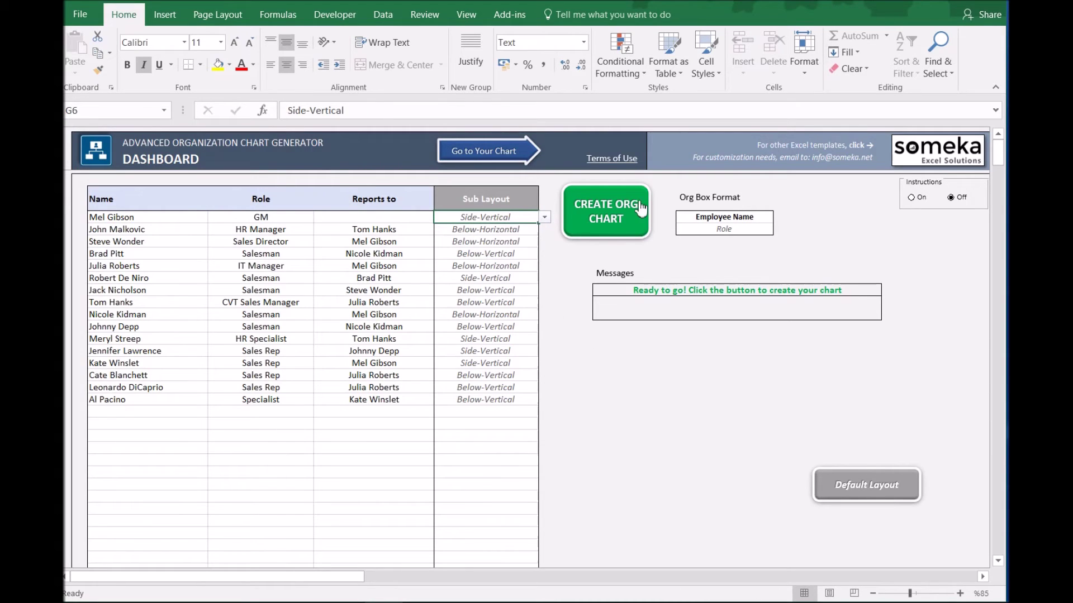
click(607, 211)
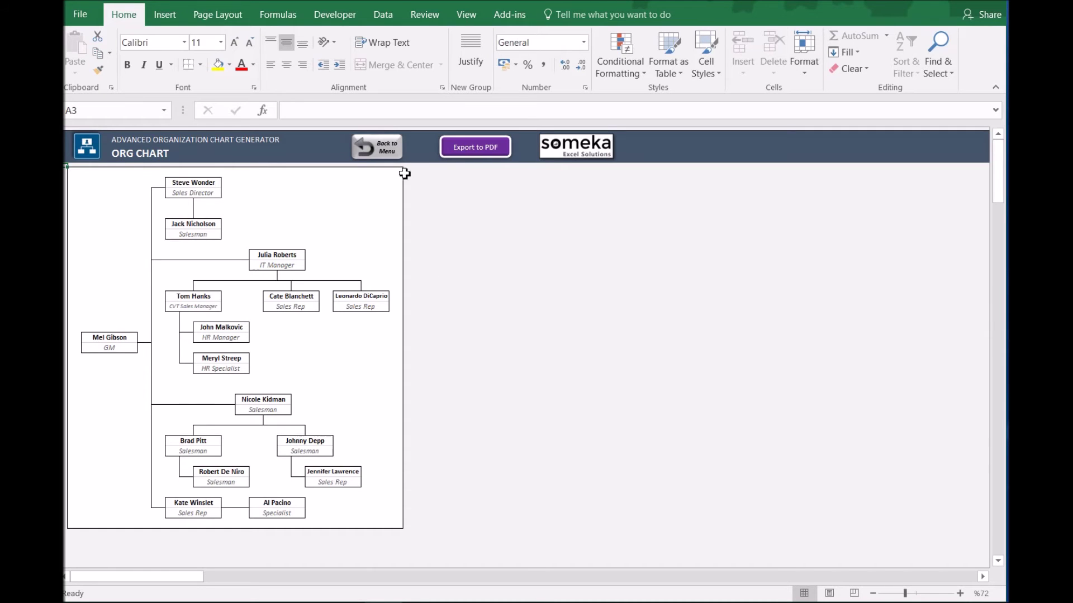
On the dashboard, give the Employee Name box part a yellow fill with black text.
click(396, 151)
click(725, 216)
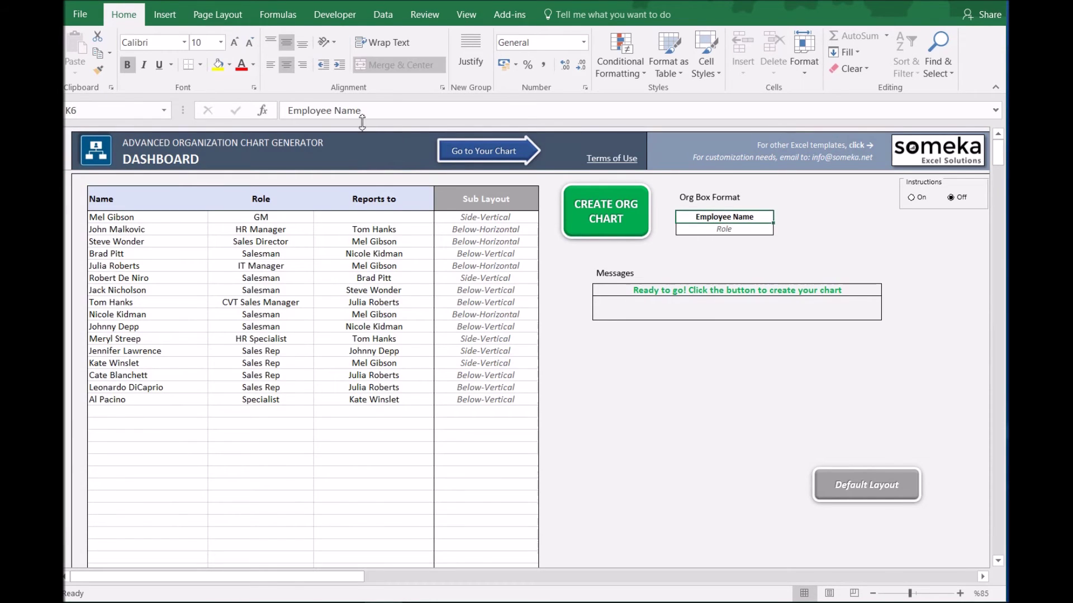
click(220, 65)
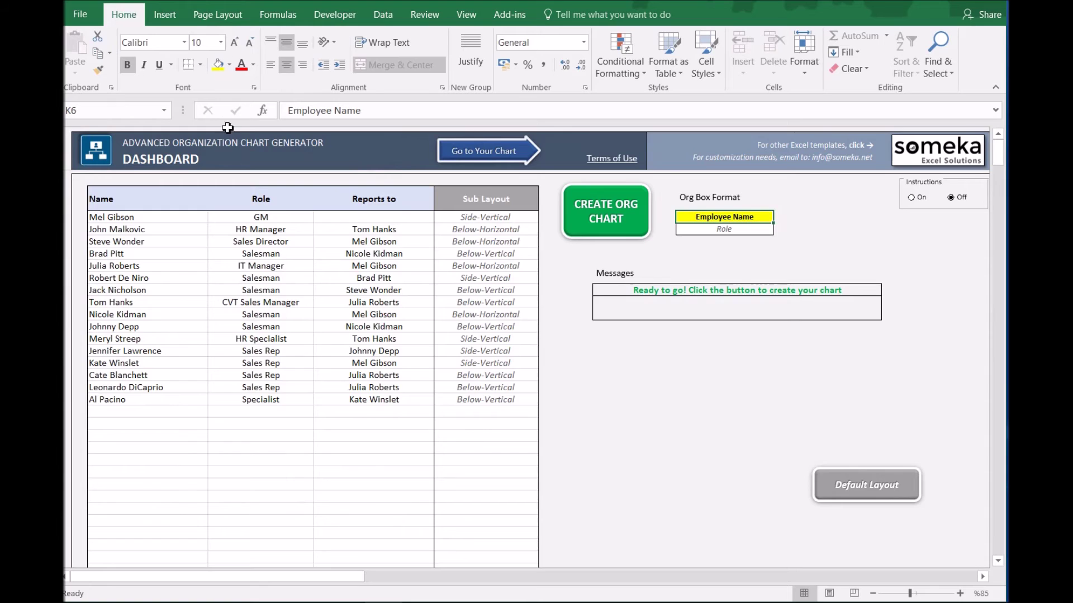
click(254, 65)
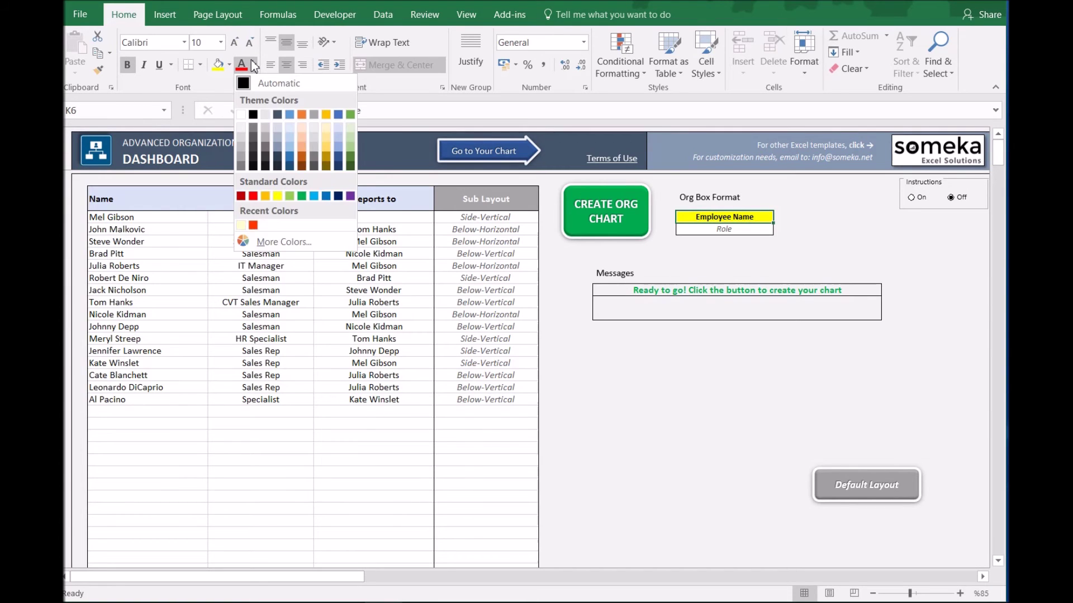
click(248, 121)
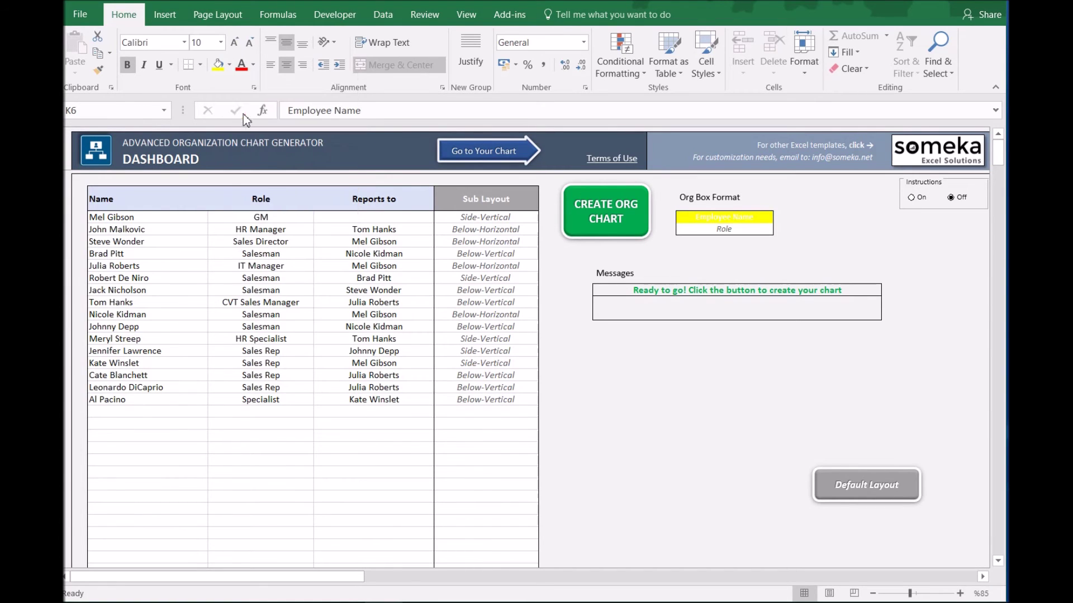
click(255, 66)
click(278, 83)
Give the Role box part a blue fill with white text.
click(723, 229)
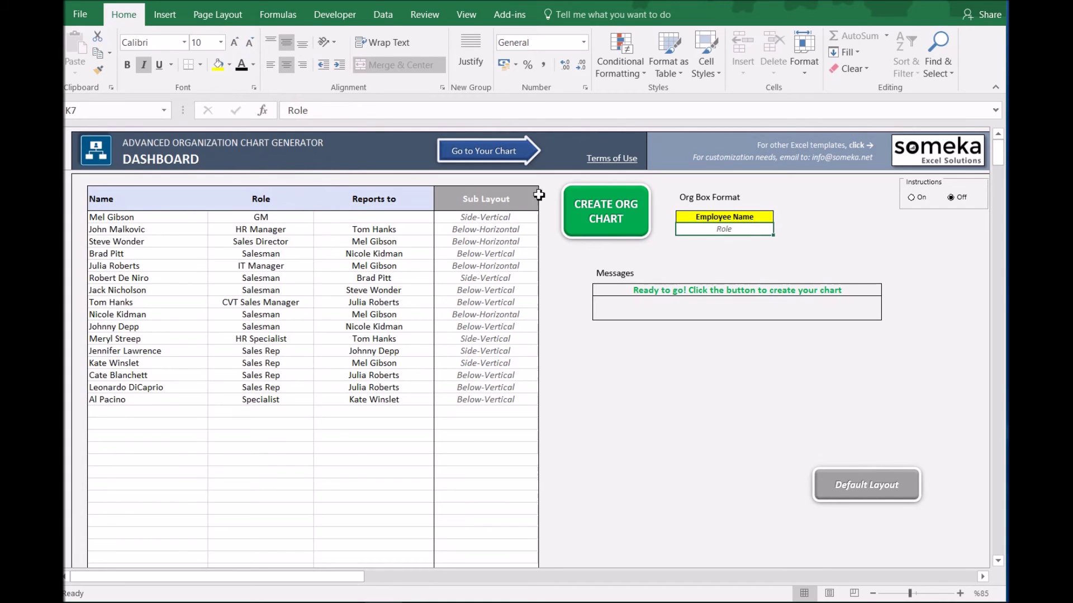
click(229, 65)
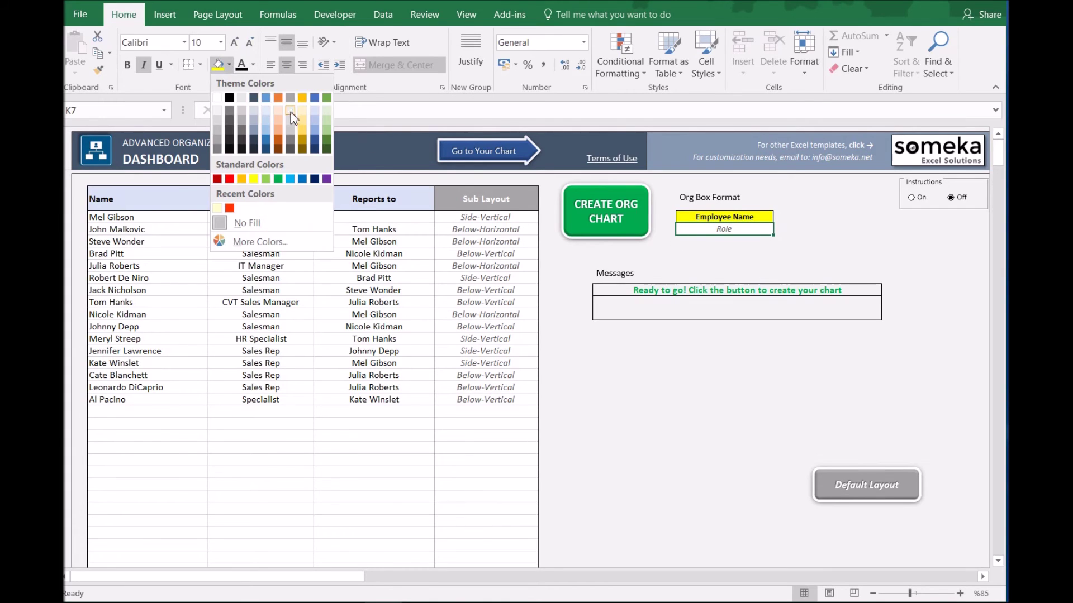
click(267, 98)
click(254, 65)
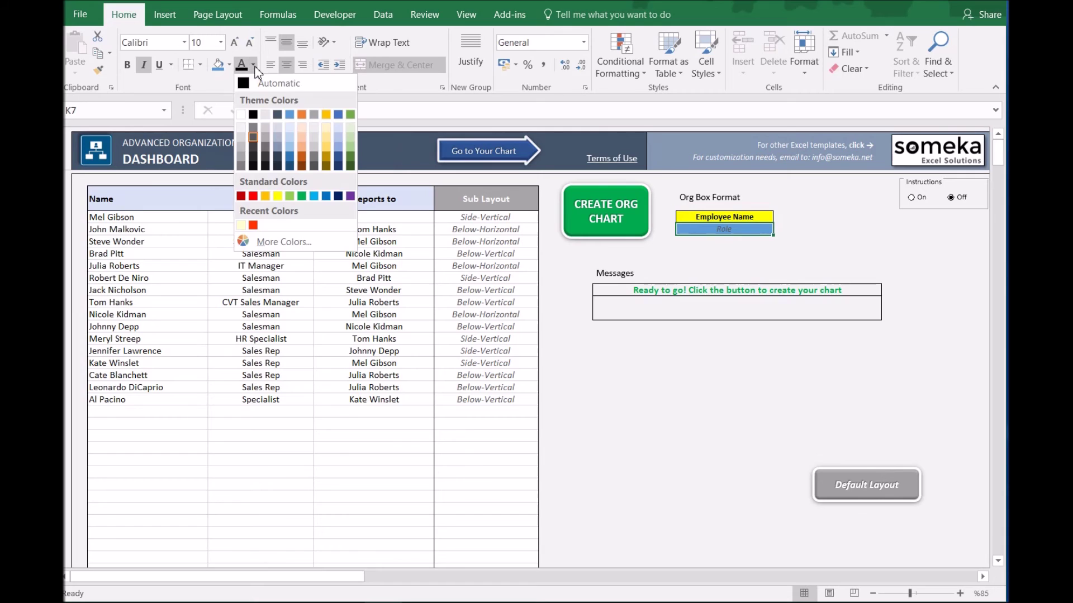
click(243, 114)
click(687, 362)
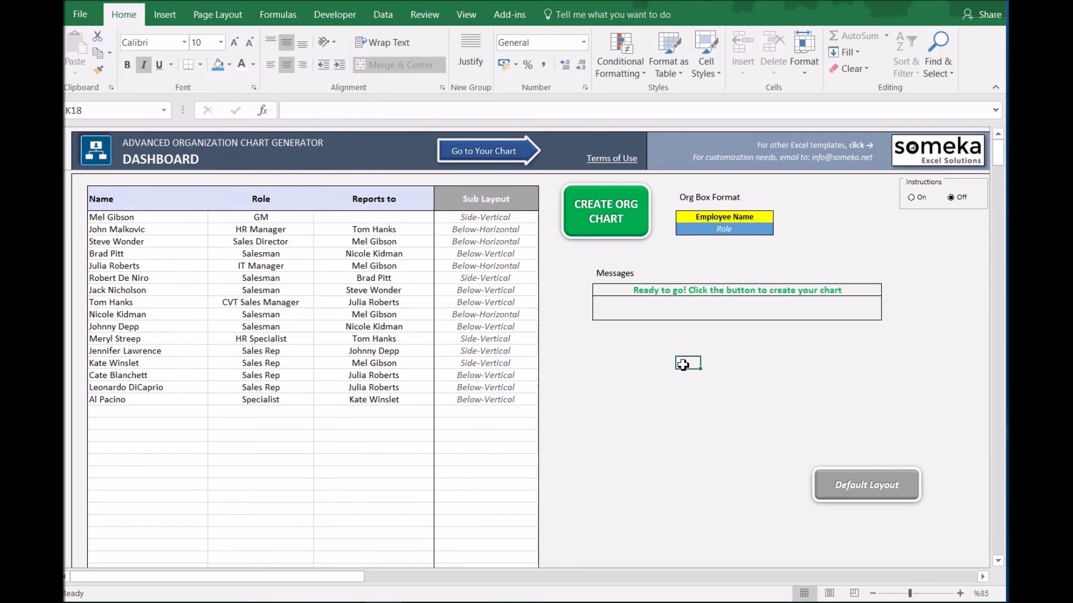
Rebuild the yellow-and-blue org chart, export it to PDF, and return to the workbook.
click(610, 211)
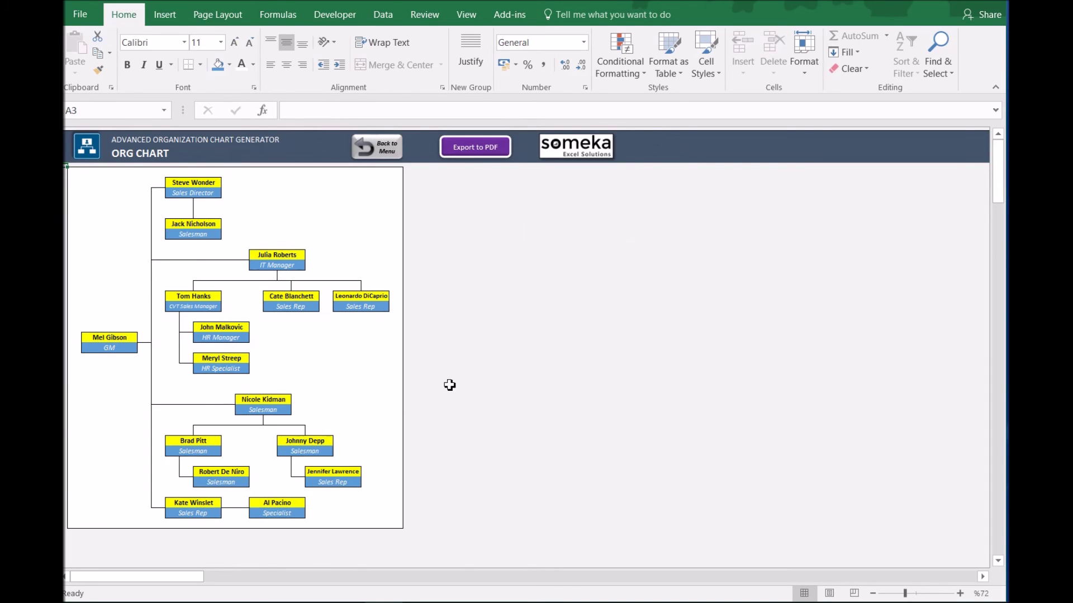
click(494, 149)
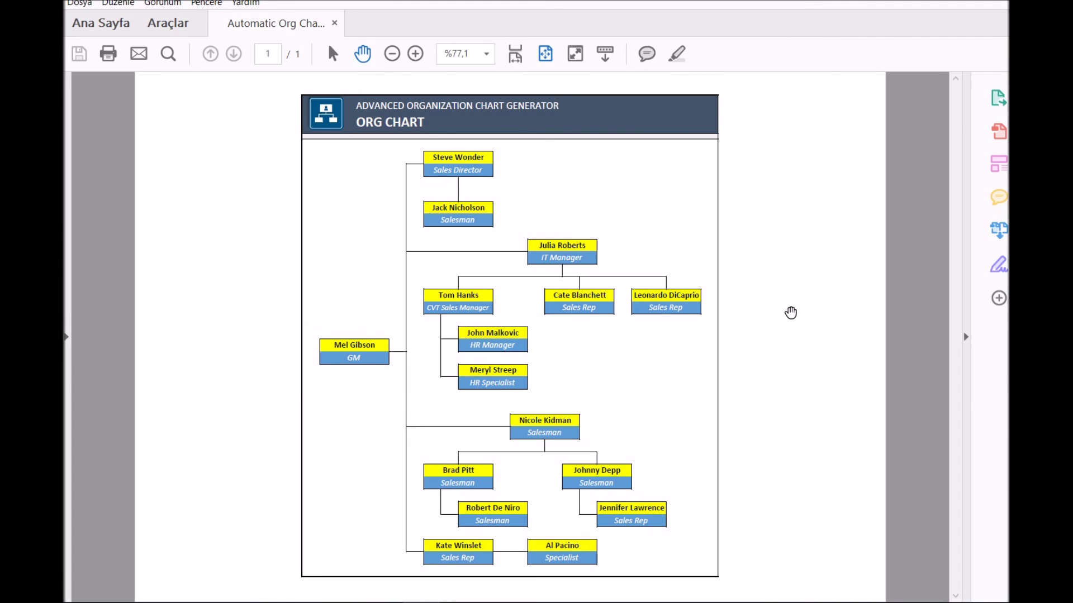
key(alt+Tab)
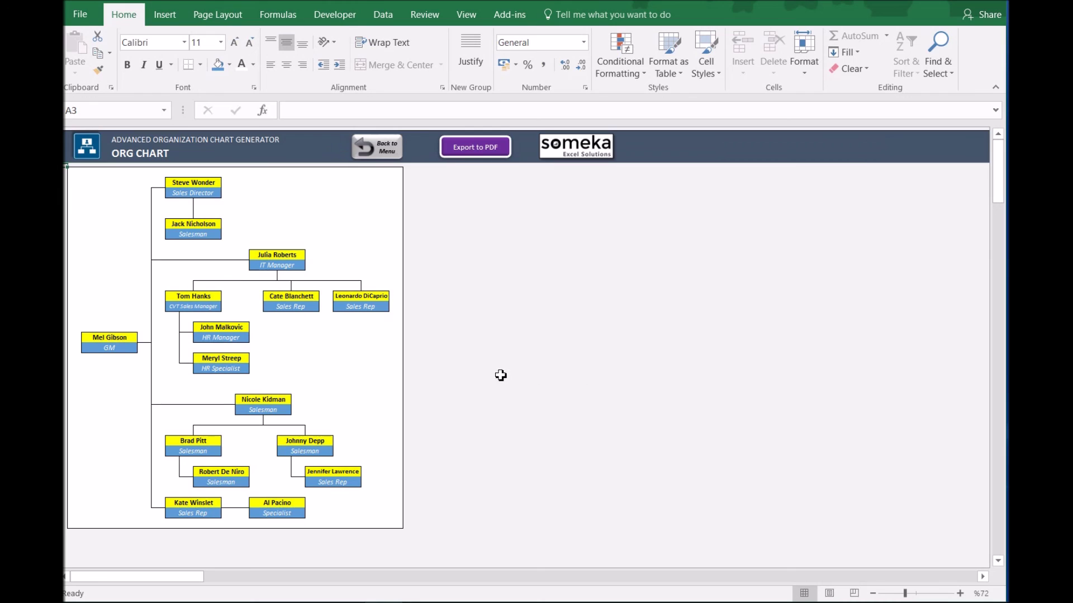